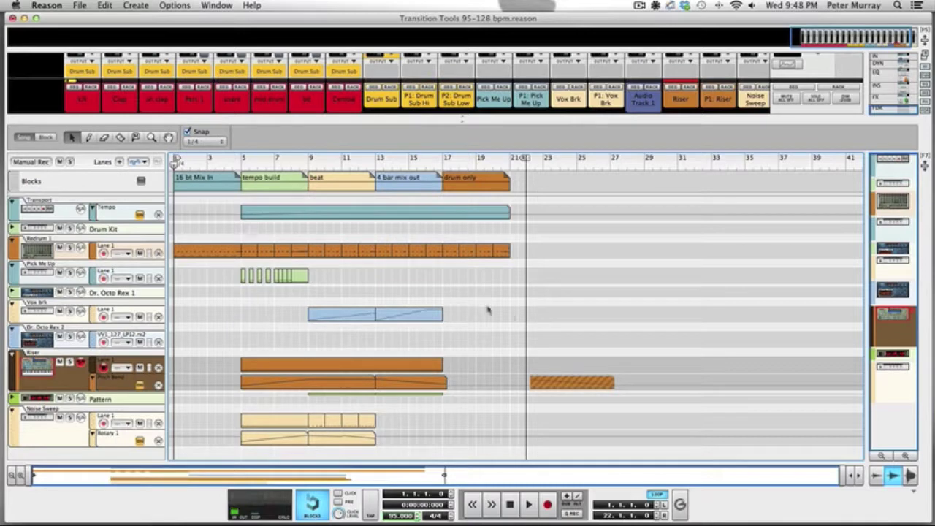
Play the song from bar 4 through the tempo build to 128 bpm, then select the 16 bt Mix In block
click(222, 163)
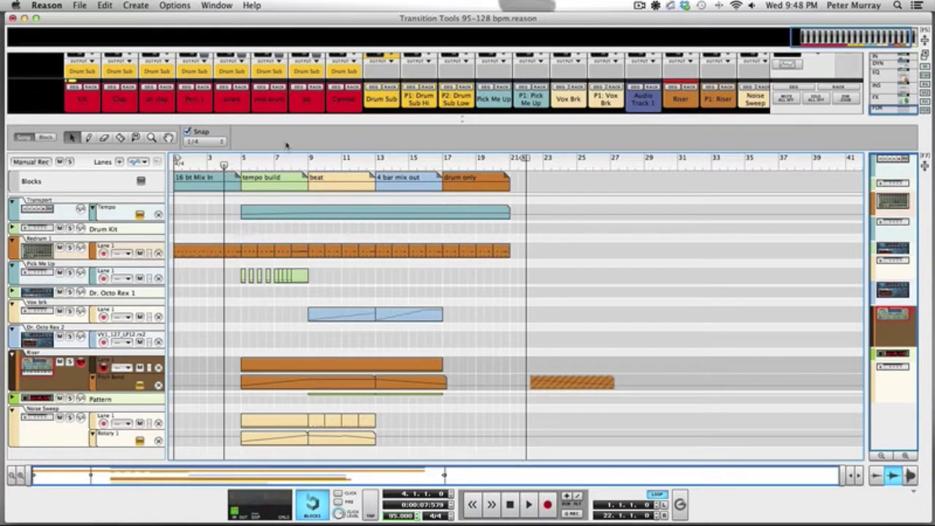
key(space)
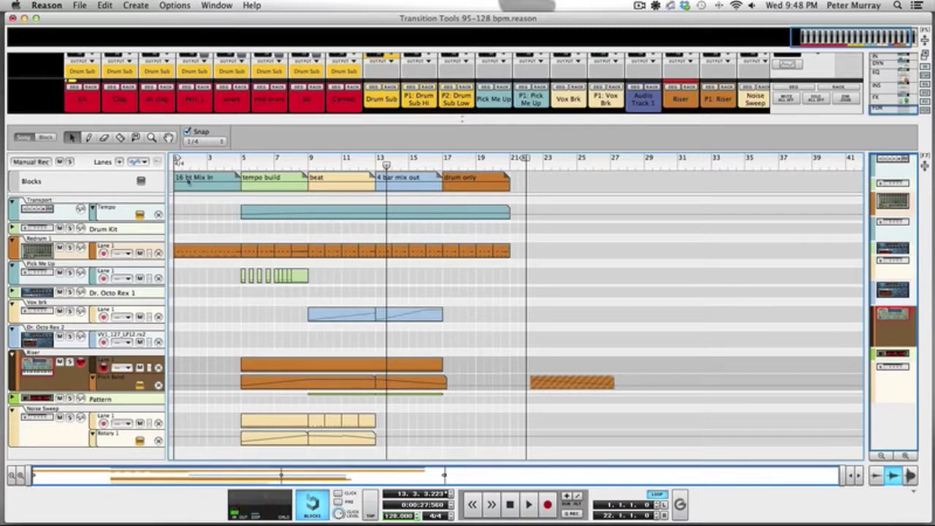
click(188, 179)
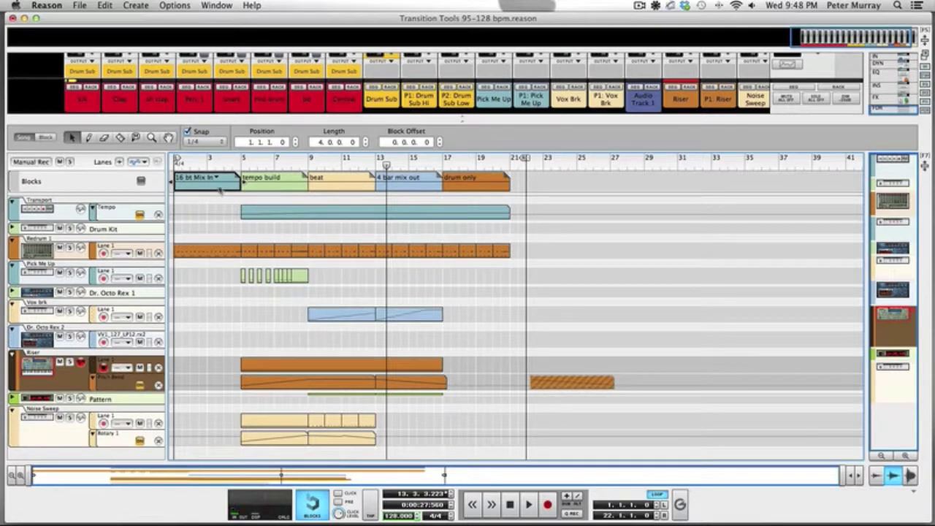
Replay from bar 1, select the tempo build block at bar 5, and open its Tempo automation clip
click(175, 162)
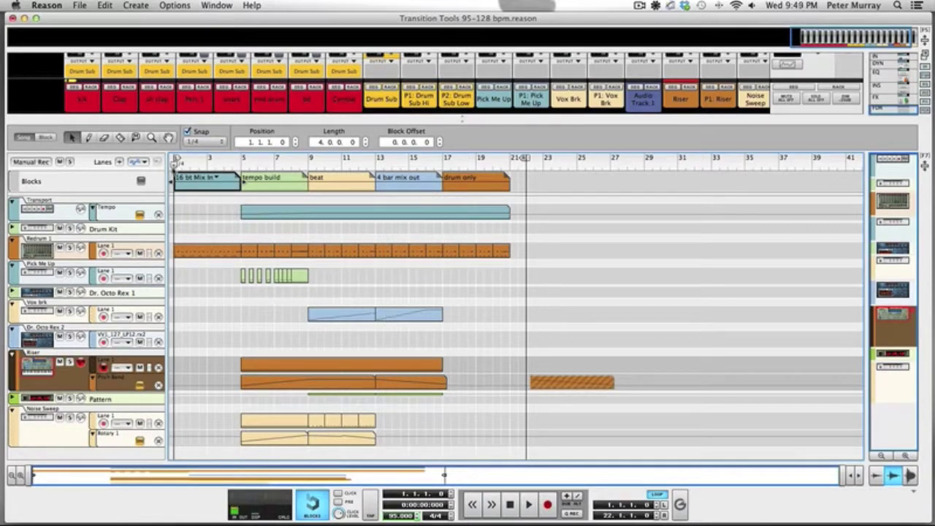
key(space)
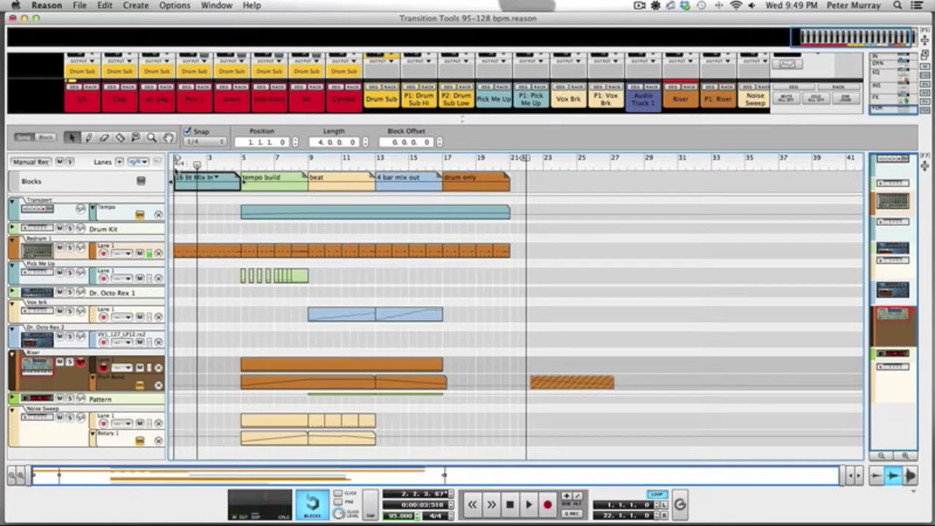
click(276, 185)
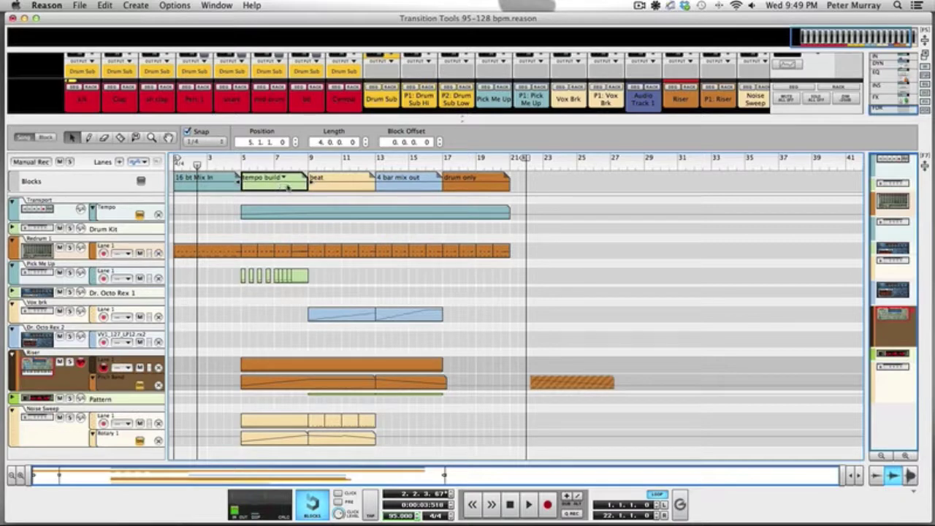
click(242, 160)
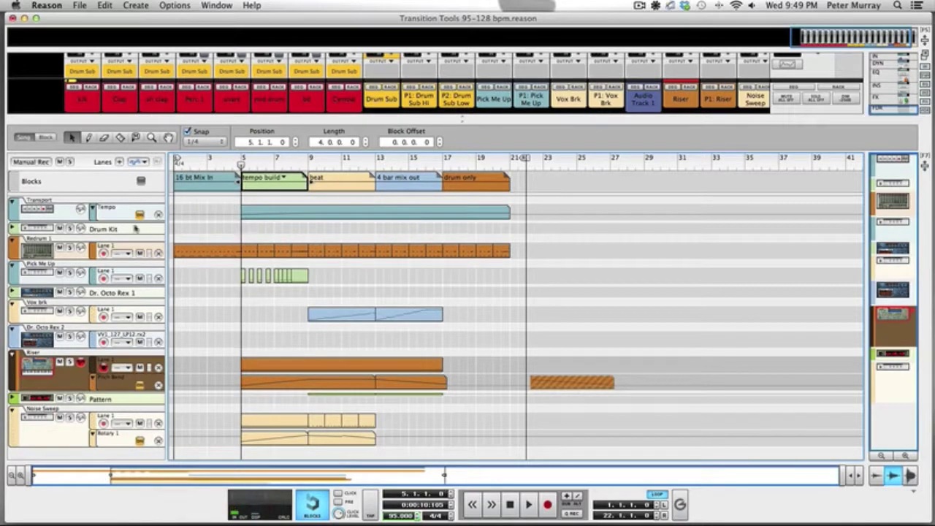
double_click(298, 217)
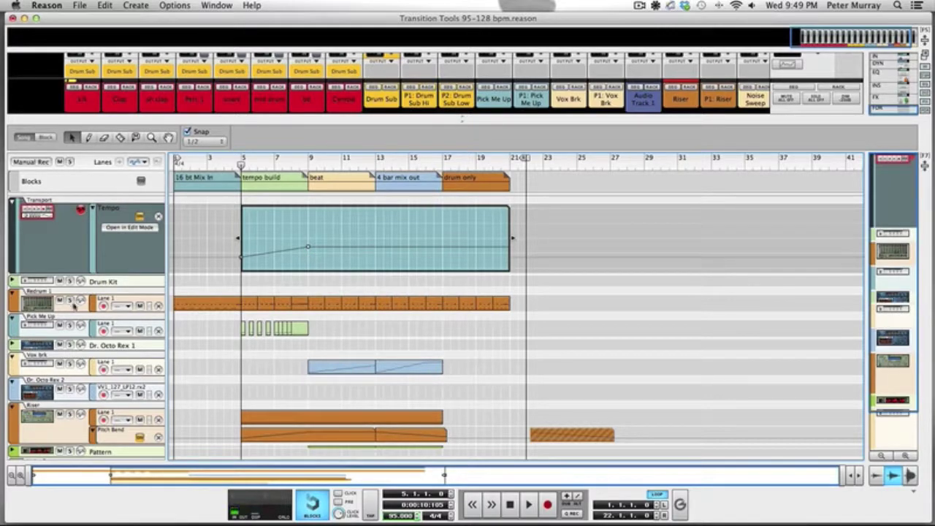
Solo the Redrum track and audition it over the tempo ramp
click(69, 300)
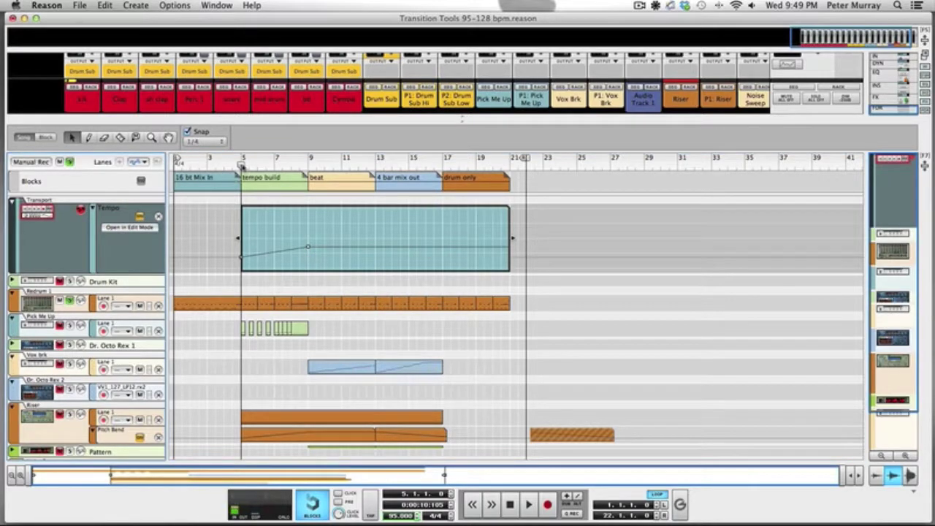
key(space)
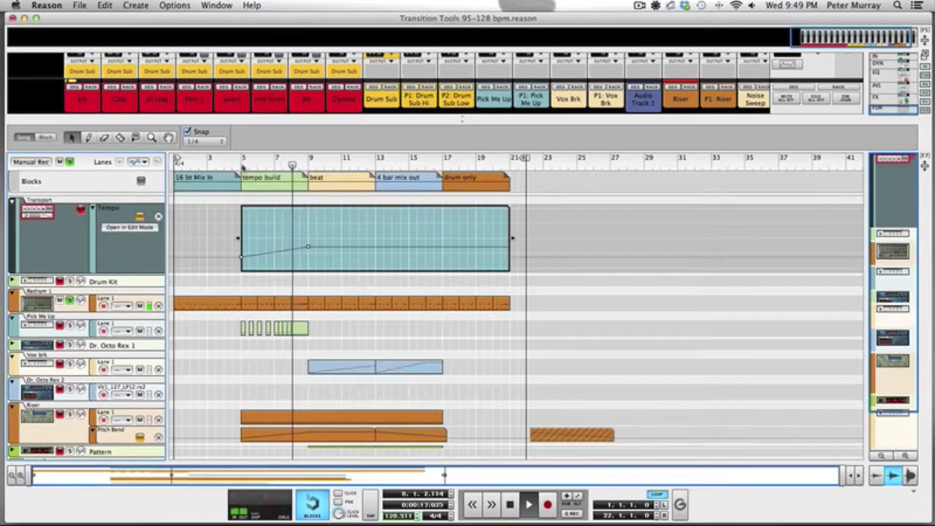
key(space)
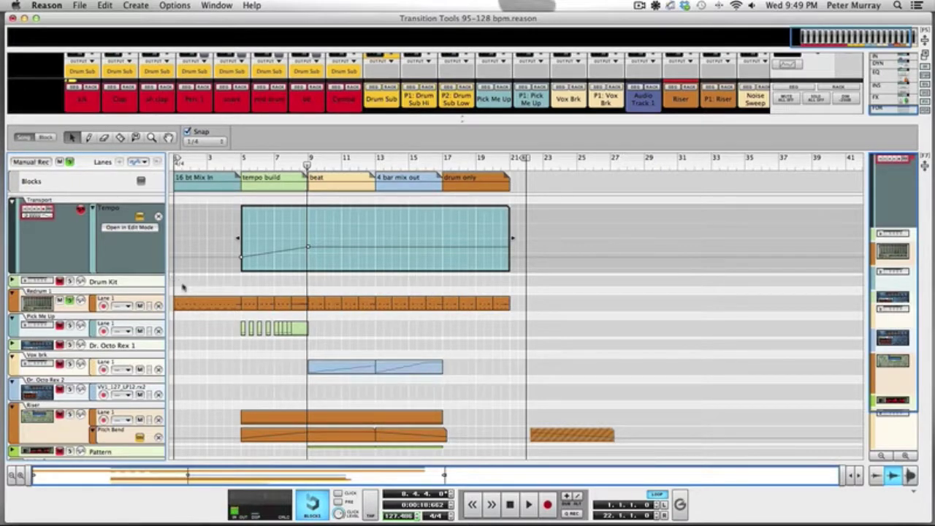
Solo the Pick Me Up track instead and play the tempo build from bar 5
click(69, 325)
click(242, 167)
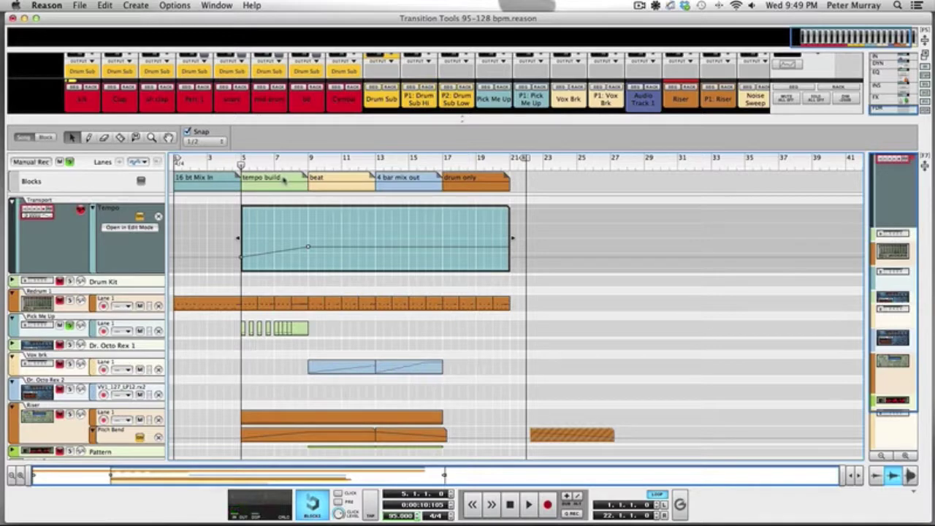
key(space)
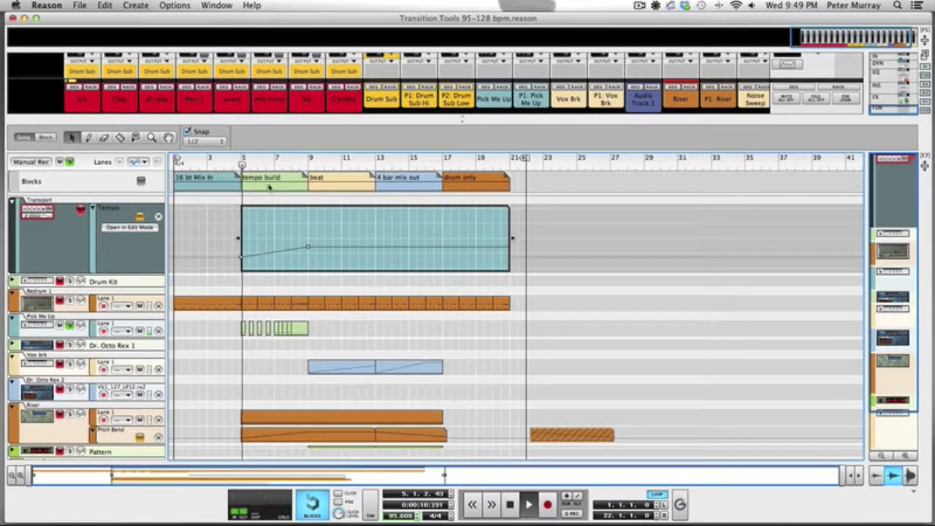
scroll(239, 330, down, 1)
scroll(239, 331, down, 3)
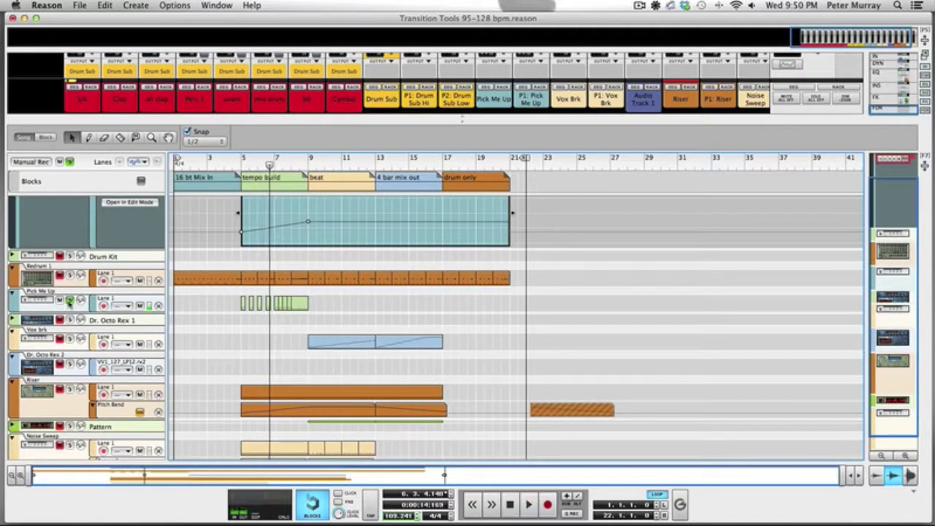
Exit Tempo clip editing, replay from bar 5, and enlarge the rack to show NN-19 and Combinator
key(space)
click(55, 410)
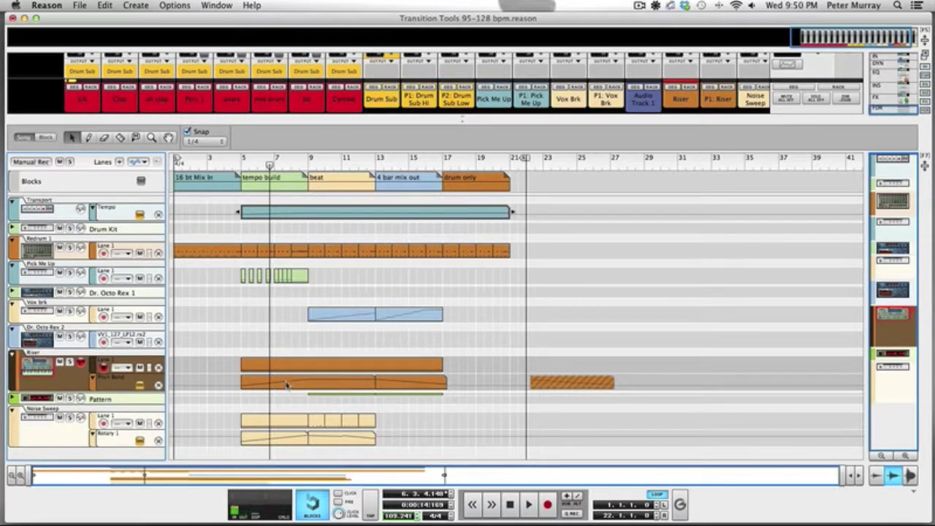
click(240, 166)
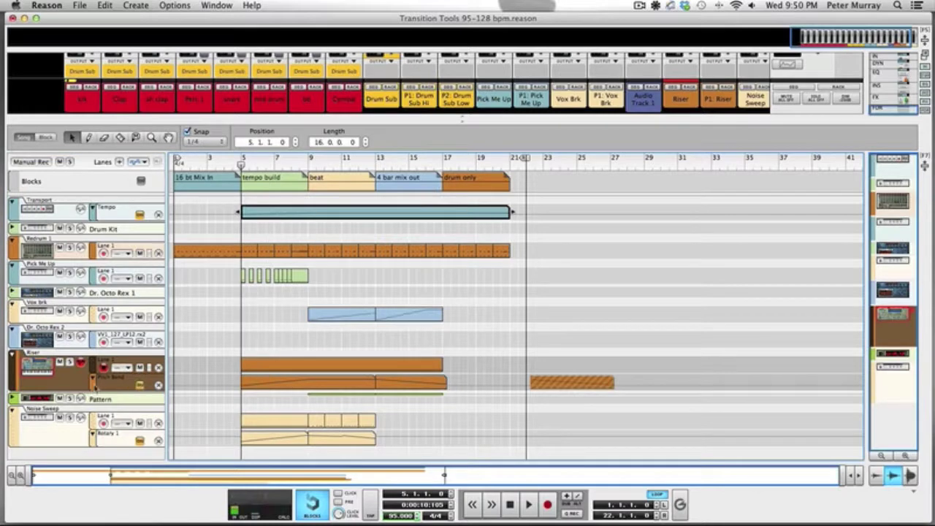
click(70, 363)
key(space)
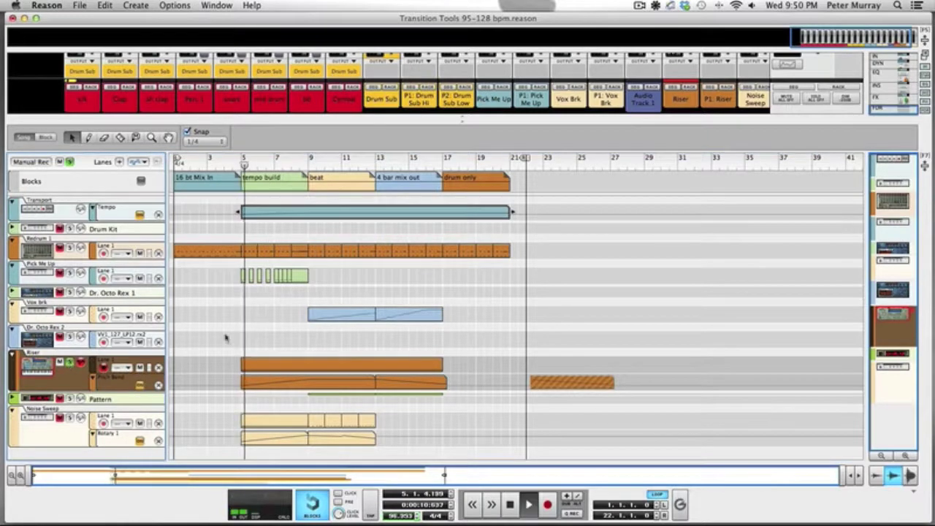
drag(456, 123, 474, 336)
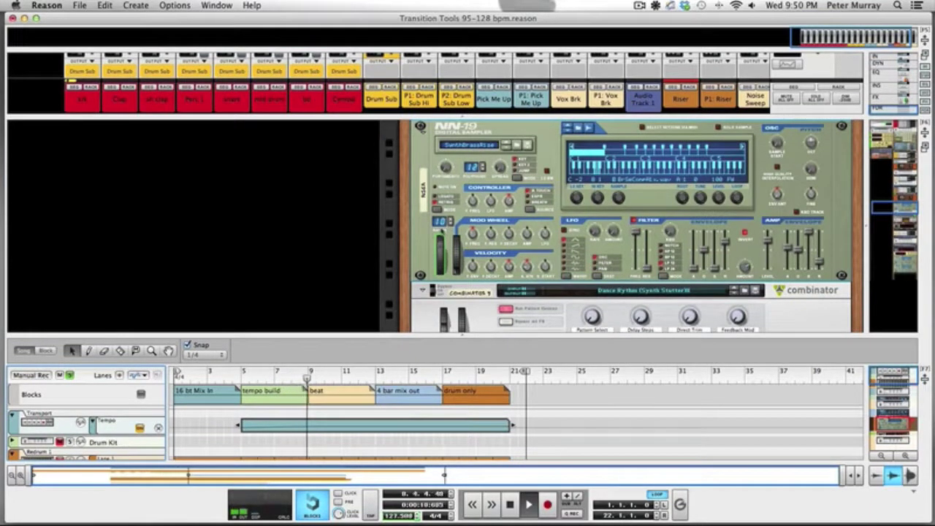
Enlarge the sequencer to show all tracks, solo Noise Sweep, and select the bar-5 tempo clip
drag(447, 336, 462, 119)
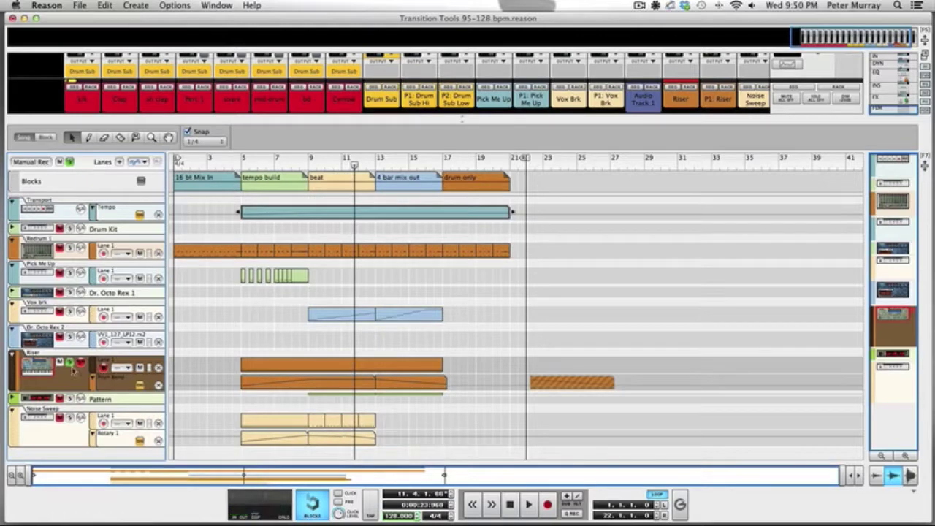
click(71, 417)
click(237, 164)
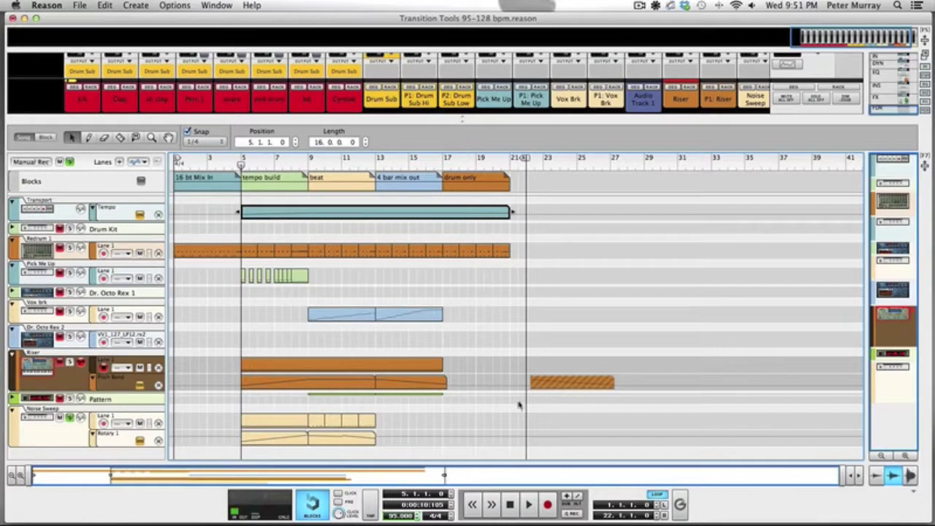
Play the tempo build from bar 5 and stop at bar 9 at 128 bpm
key(space)
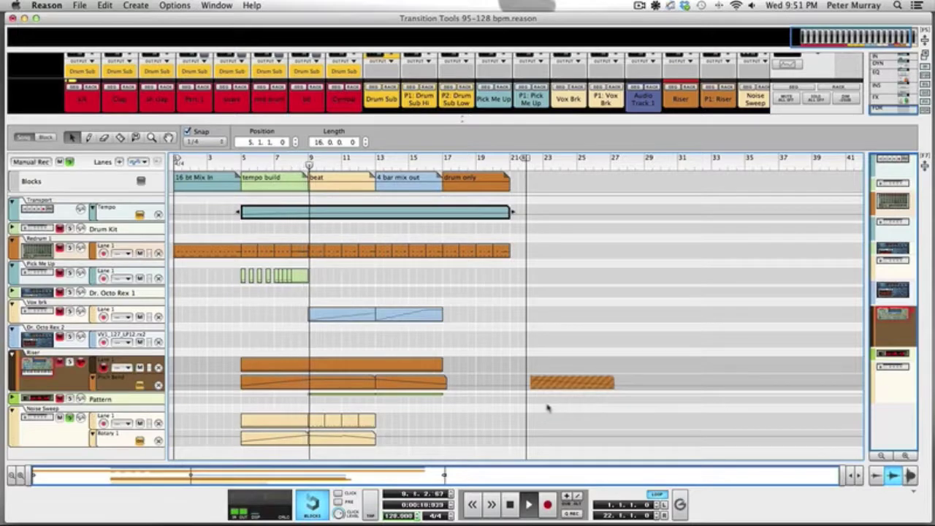
key(space)
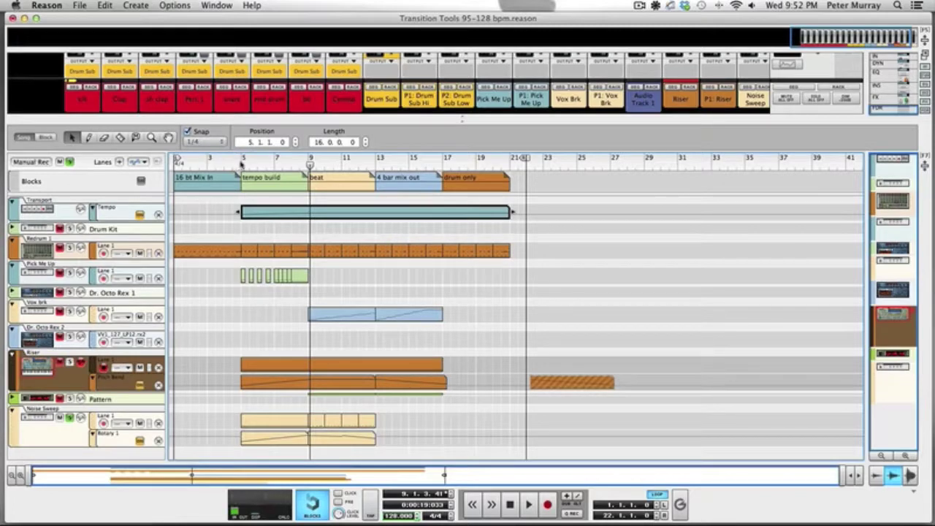
Step the song position through bars 5, 9 and 13, then play from bar 13
click(241, 163)
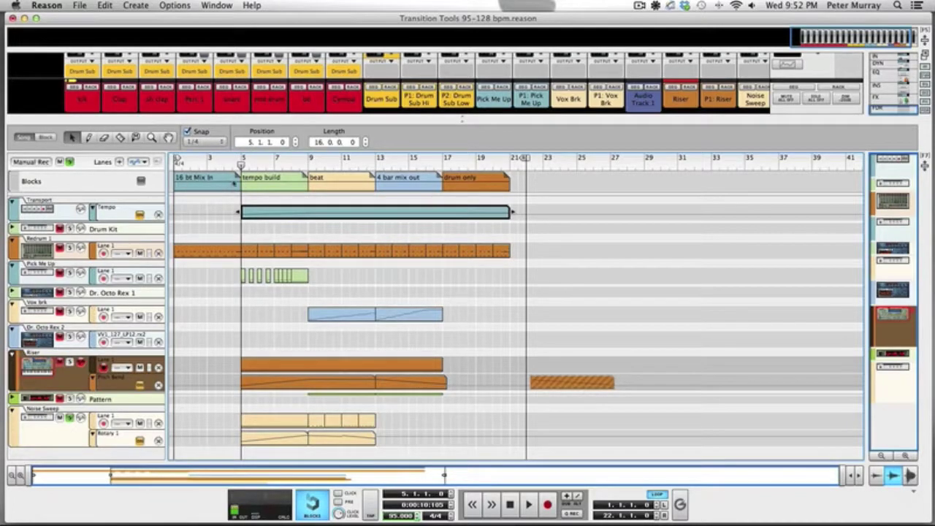
click(314, 184)
click(309, 165)
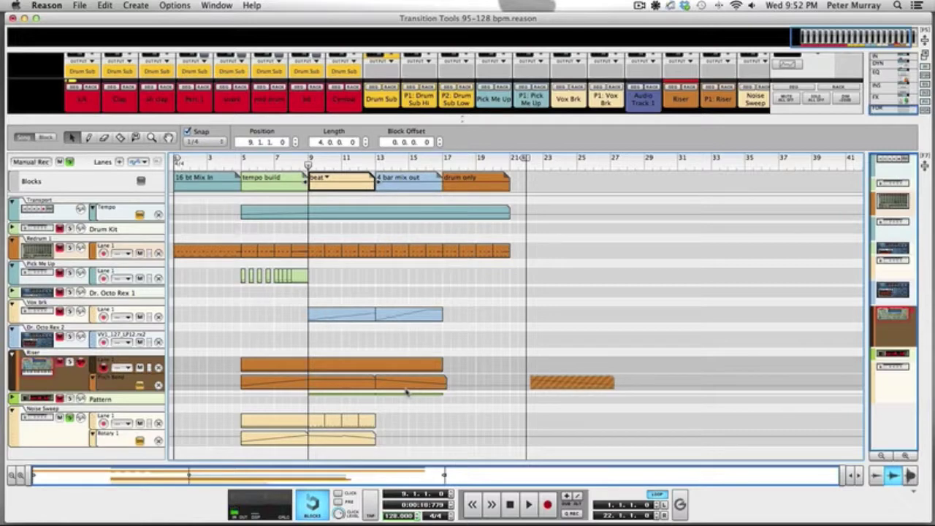
click(377, 162)
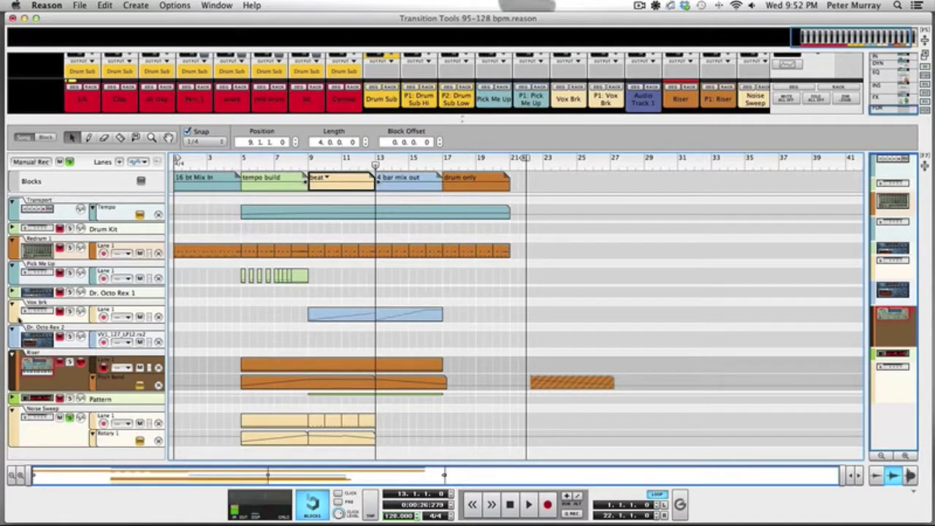
click(69, 422)
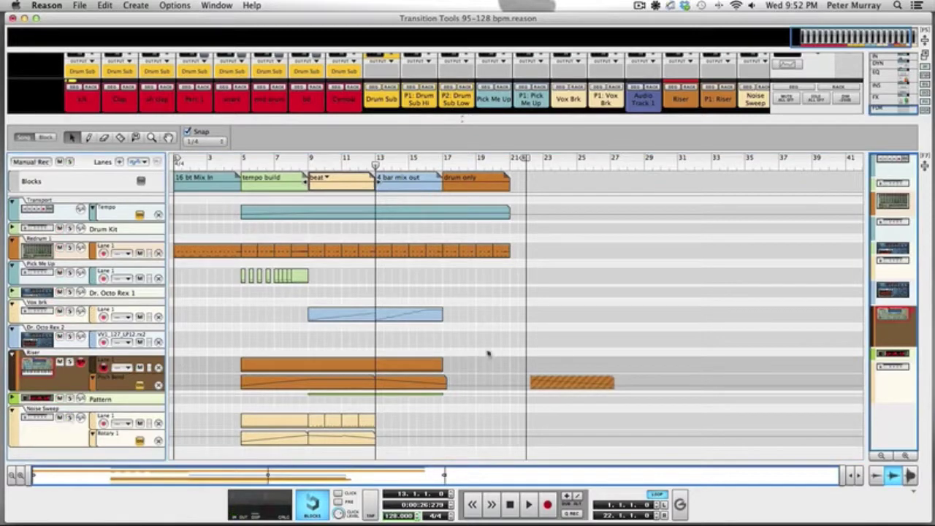
key(space)
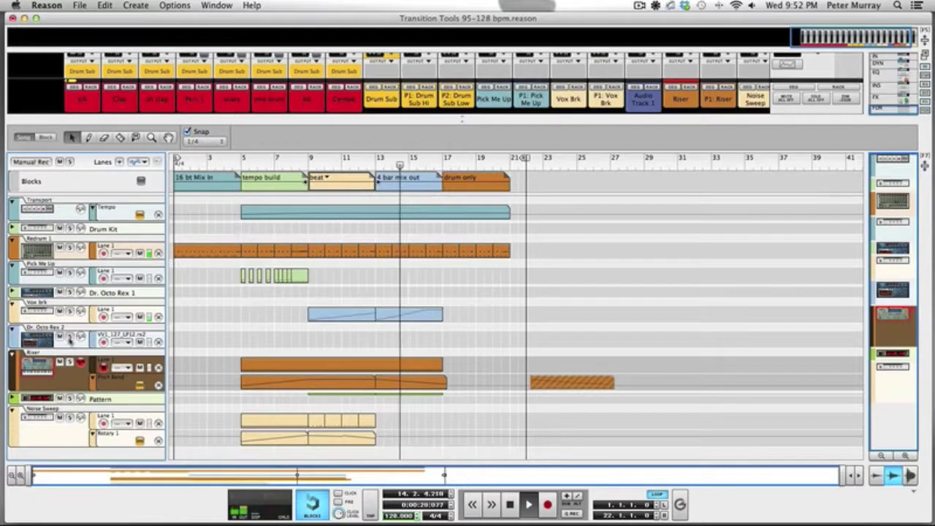
Solo the Vox brk track, stop playback, and set the song position to bar 17
click(70, 311)
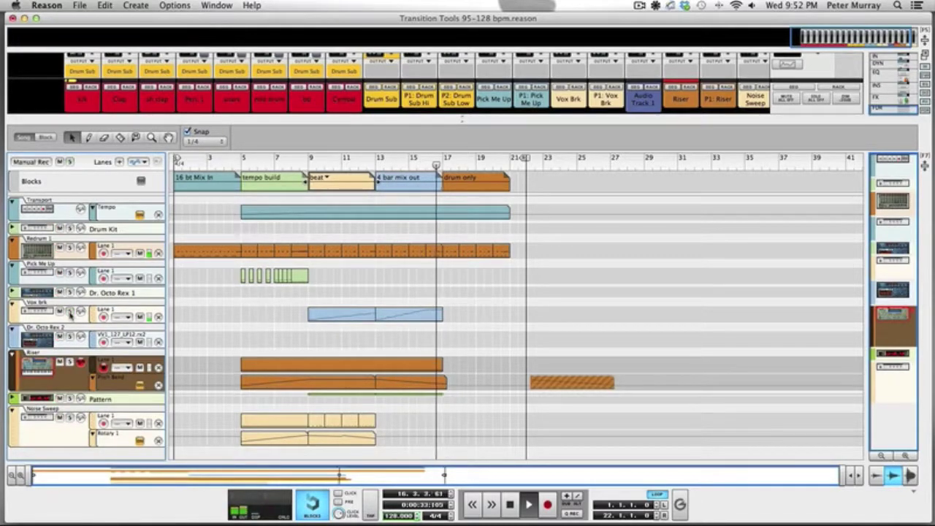
key(space)
click(442, 168)
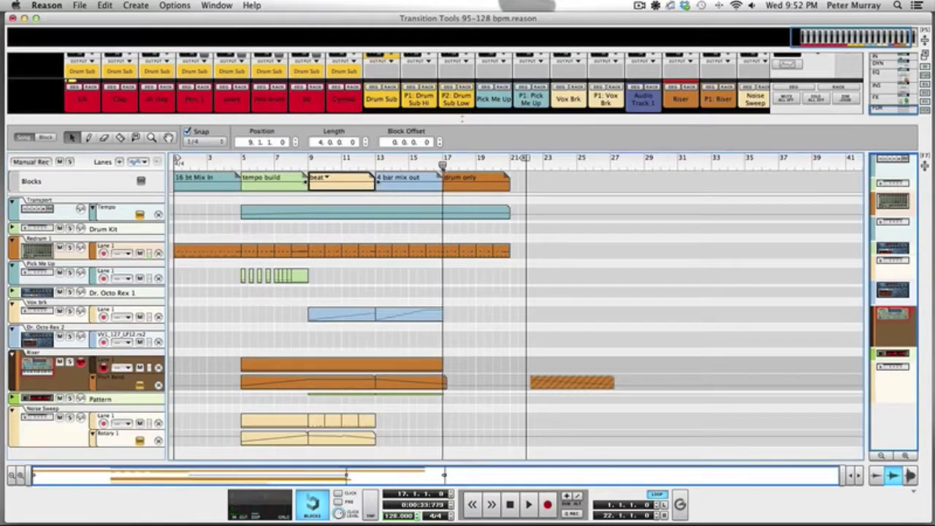
drag(441, 169, 443, 168)
Move the song position to bar 21, then bar 22, and deselect the beat block
click(508, 165)
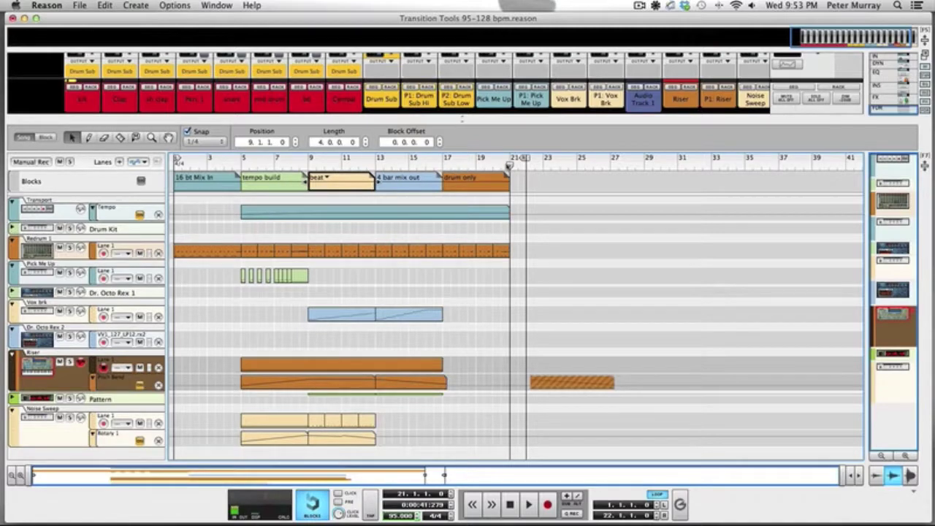
drag(509, 165, 525, 165)
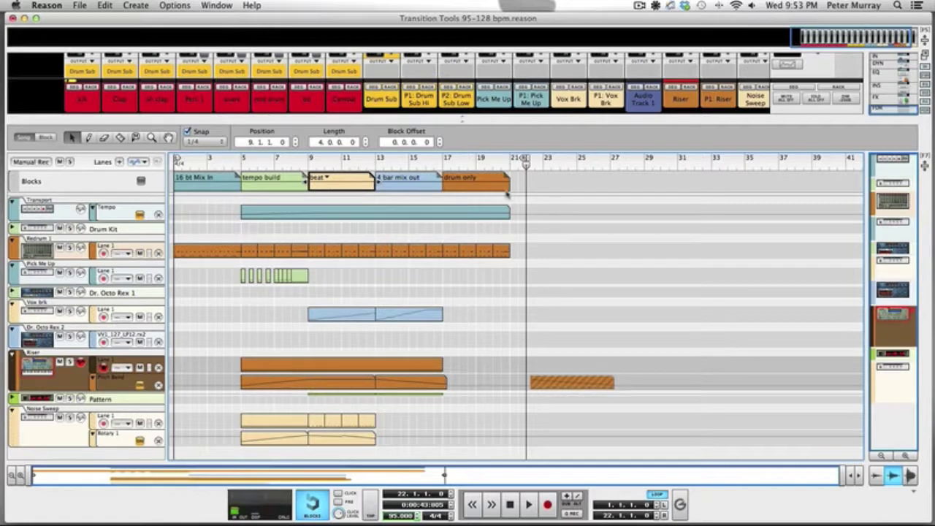
click(598, 302)
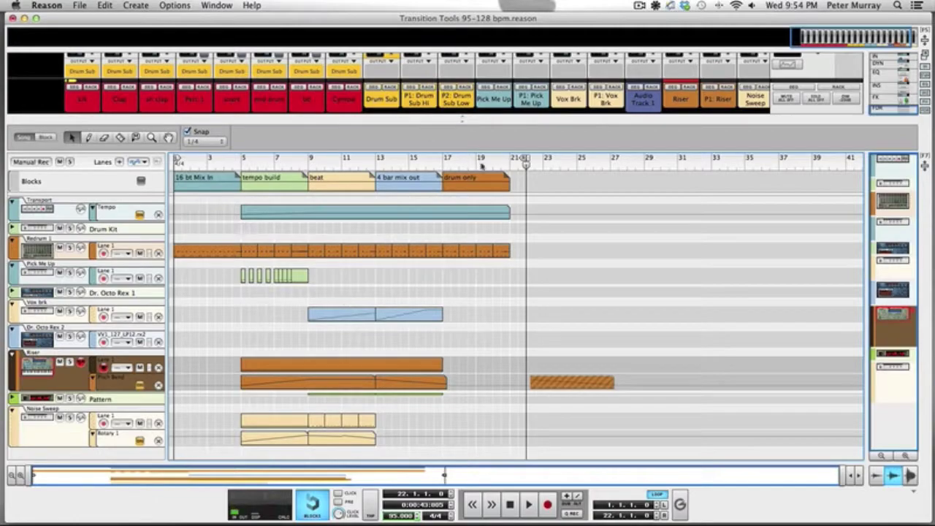
drag(461, 123, 452, 369)
scroll(261, 236, down, 15)
scroll(265, 246, down, 10)
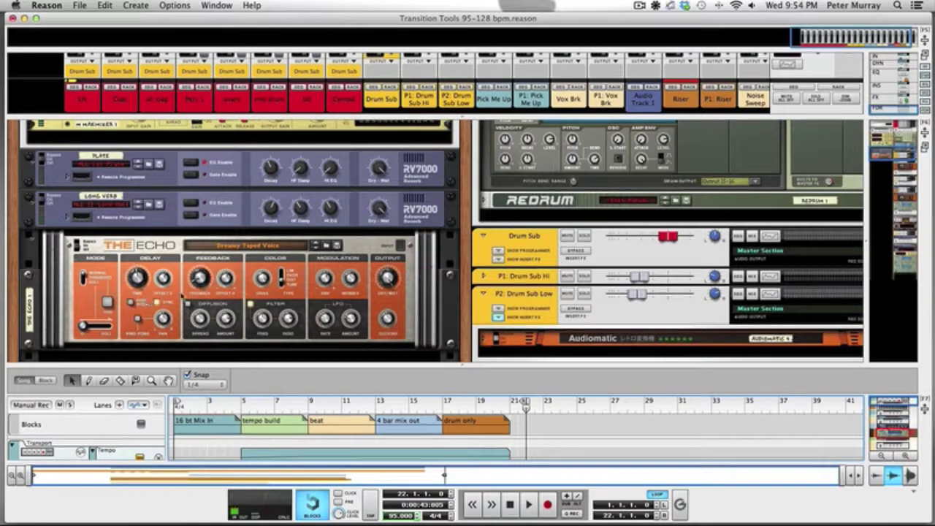
drag(460, 373, 468, 119)
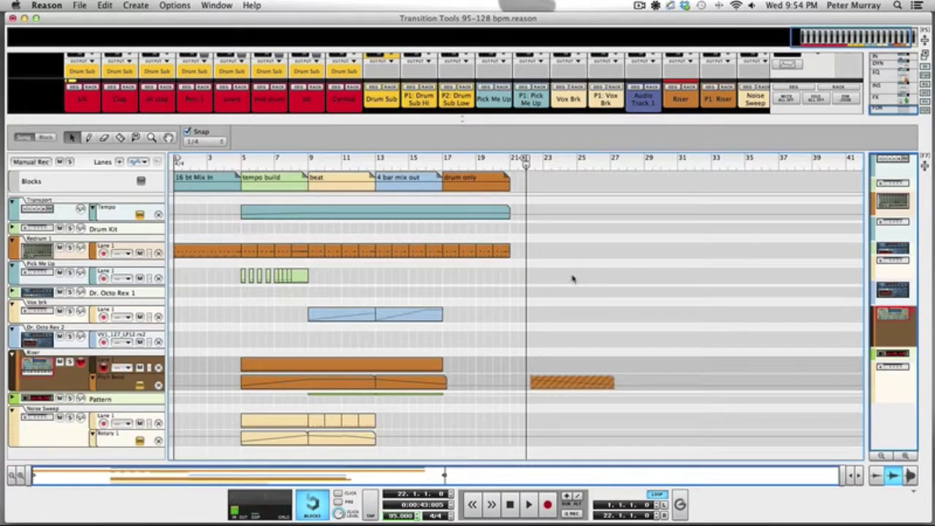